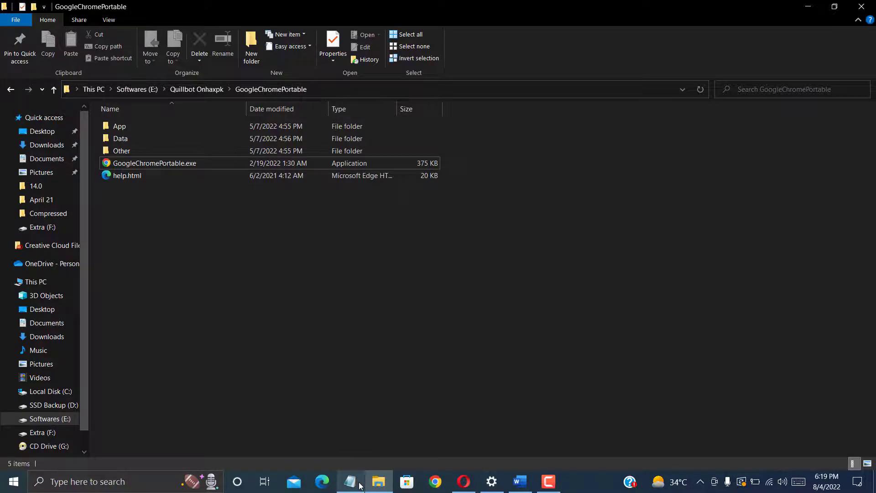
Step: Copy the registry path Computer\HKEY_LOCAL_MACHINE\SOFTWARE\Classes\ChromeHTML\shell\open\command from the chrome portable.txt notes in Notepad
{"action": "left_click", "coordinate": [350, 481]}
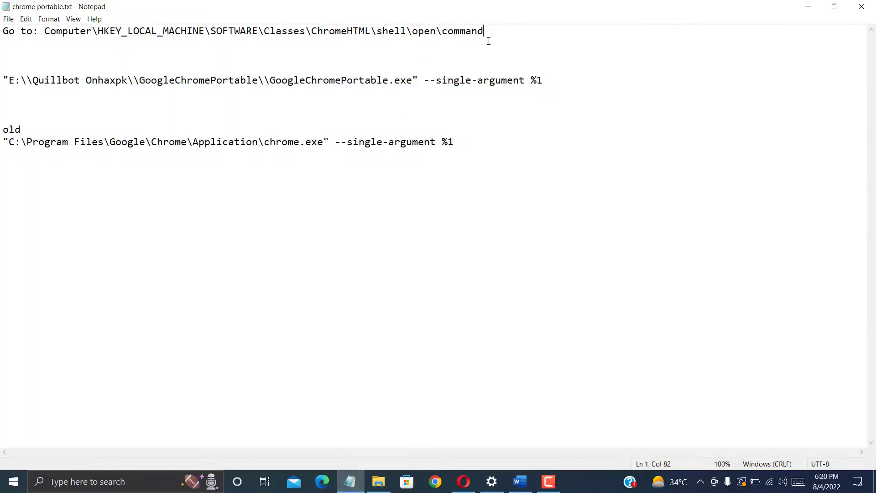
{"action": "left_click_drag", "start_coordinate": [483, 31], "coordinate": [45, 30]}
{"action": "right_click", "coordinate": [46, 30]}
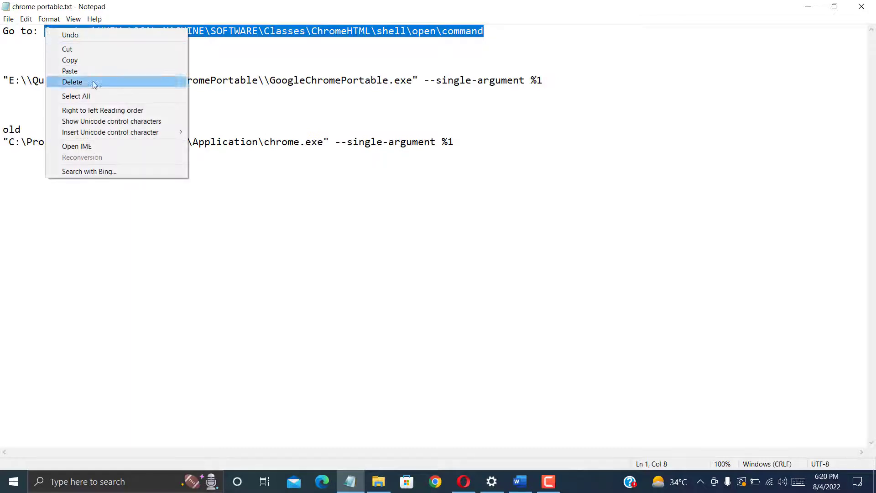
{"action": "left_click", "coordinate": [70, 61]}
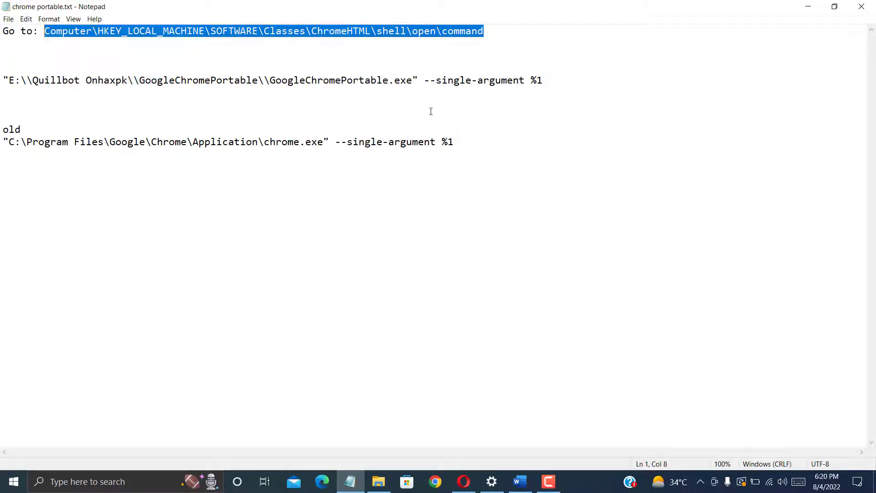
{"action": "left_click", "coordinate": [807, 4]}
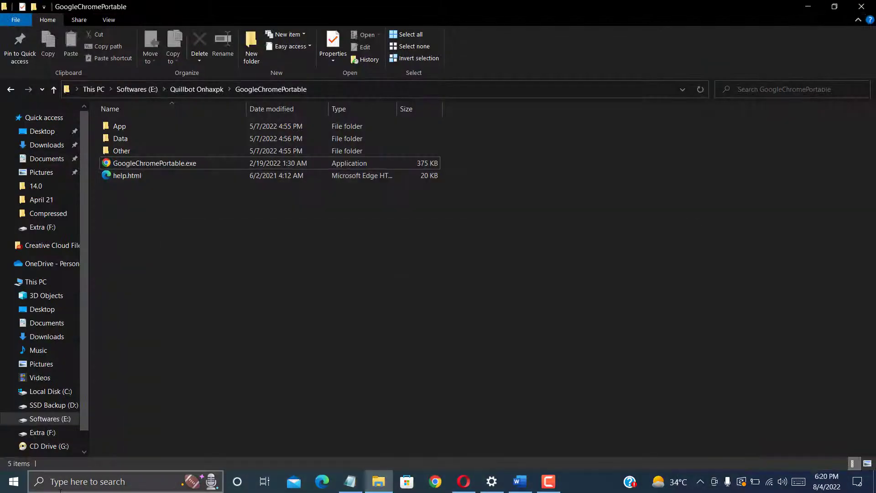
Step: Search Windows for the Registry Editor and launch it
{"action": "key", "text": "super"}
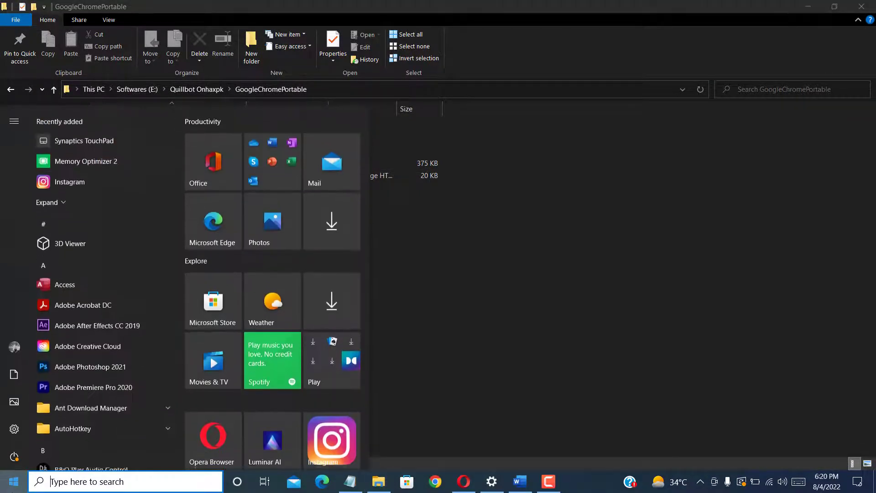
{"action": "type", "text": "rege"}
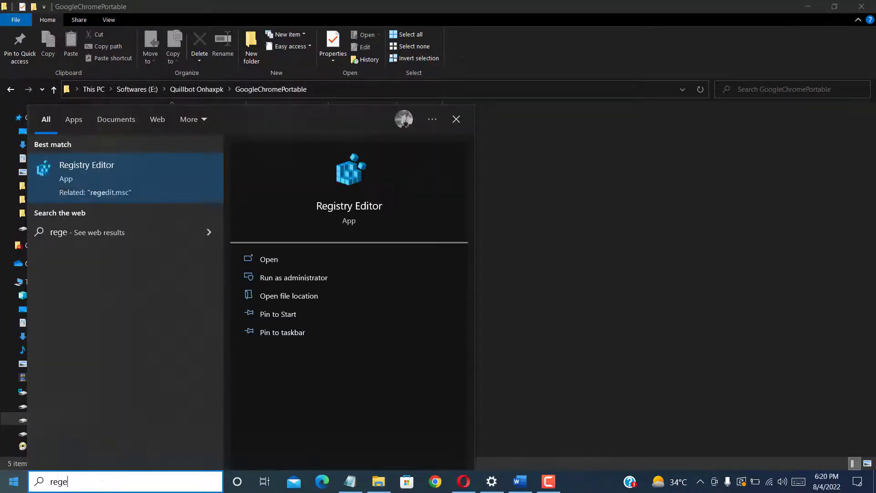
{"action": "left_click", "coordinate": [98, 170]}
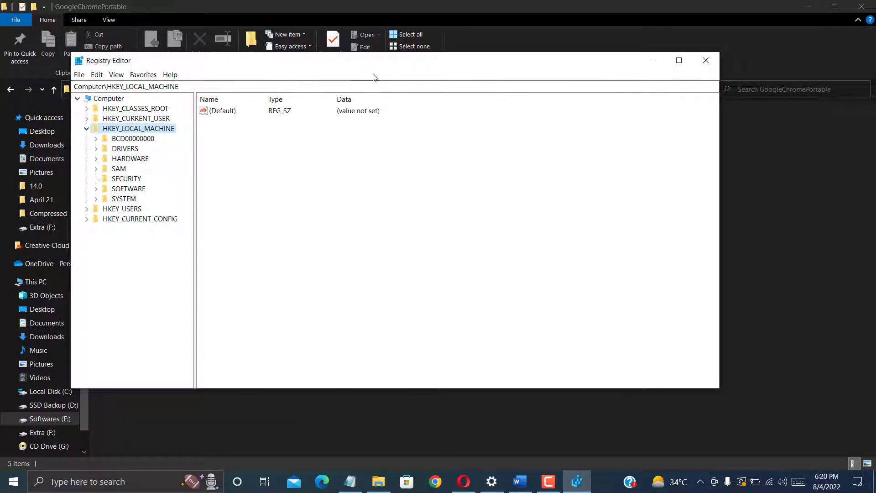
Step: Go to the registry key Computer\HKEY_LOCAL_MACHINE\SOFTWARE\Classes\ChromeHTML\shell\open\command using the copied path
{"action": "left_click", "coordinate": [365, 83]}
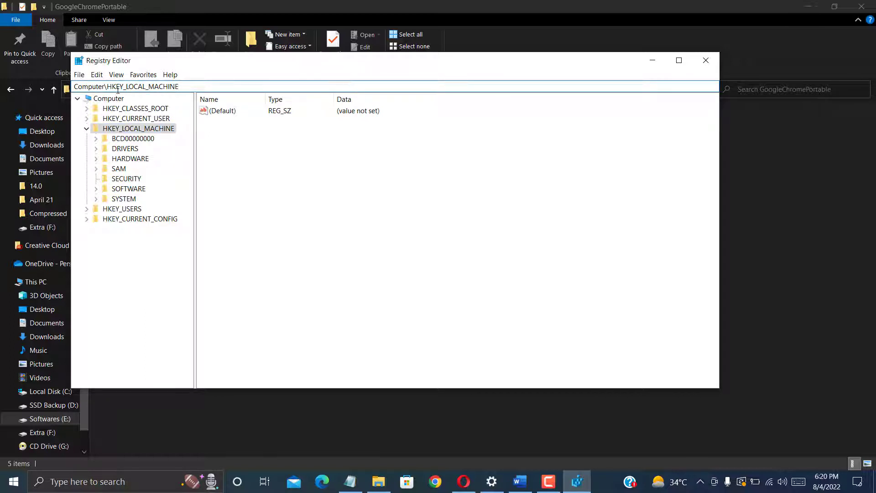
{"action": "double_click", "coordinate": [137, 86]}
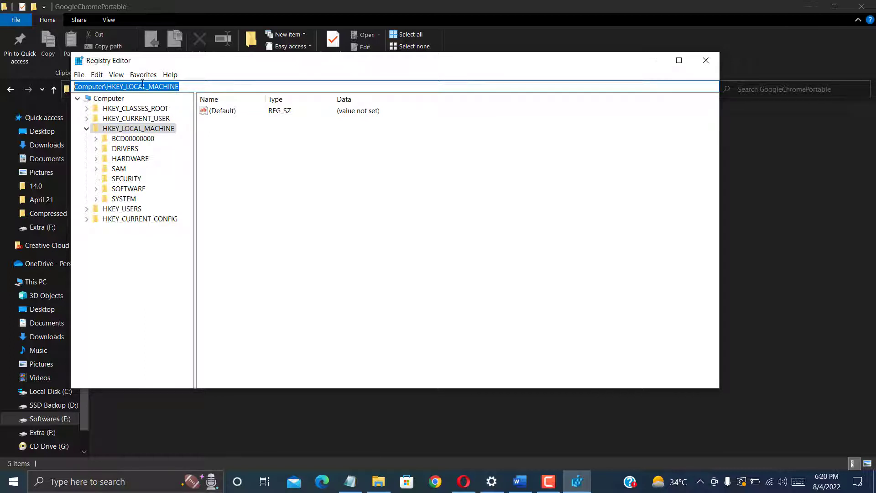
{"action": "right_click", "coordinate": [196, 85]}
{"action": "left_click", "coordinate": [223, 125]}
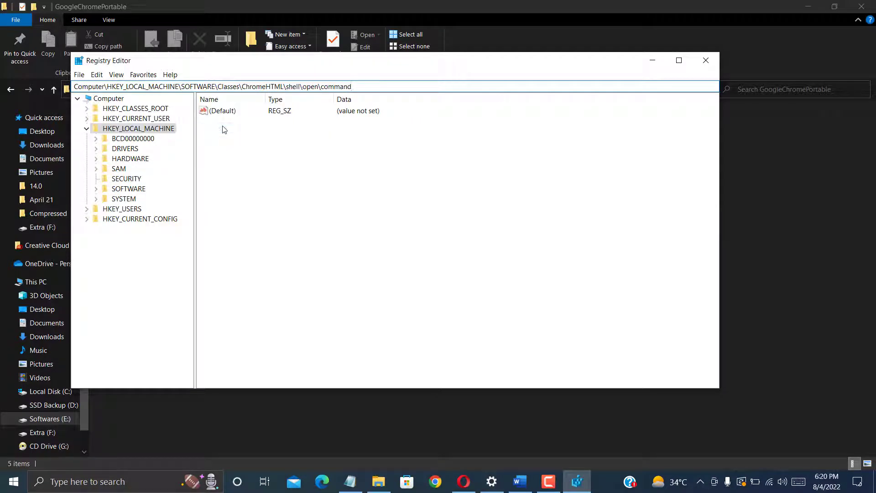
{"action": "key", "text": "Return"}
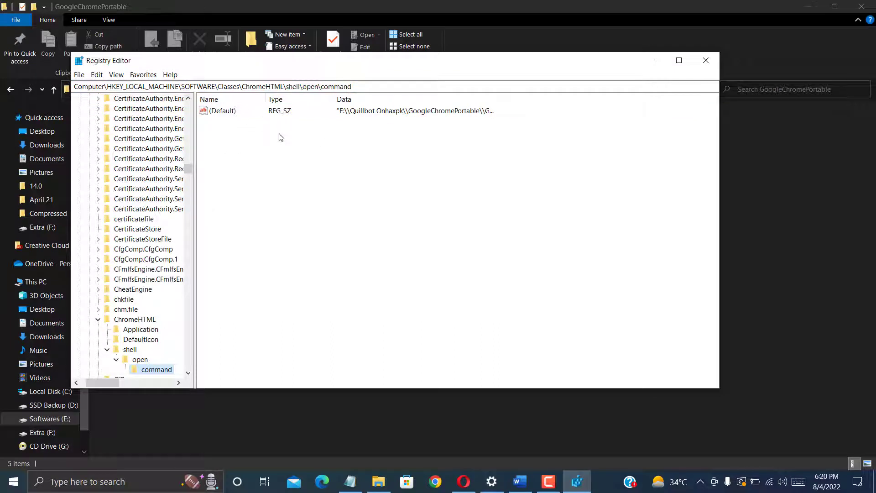
Step: Open the command key's (Default) value and review the old and portable Chrome command lines in the Notepad notes
{"action": "double_click", "coordinate": [228, 114]}
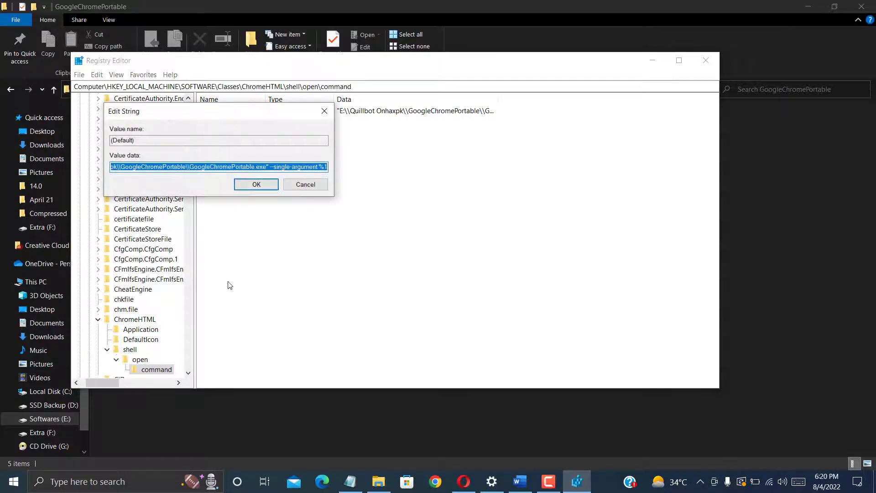
{"action": "left_click", "coordinate": [352, 487]}
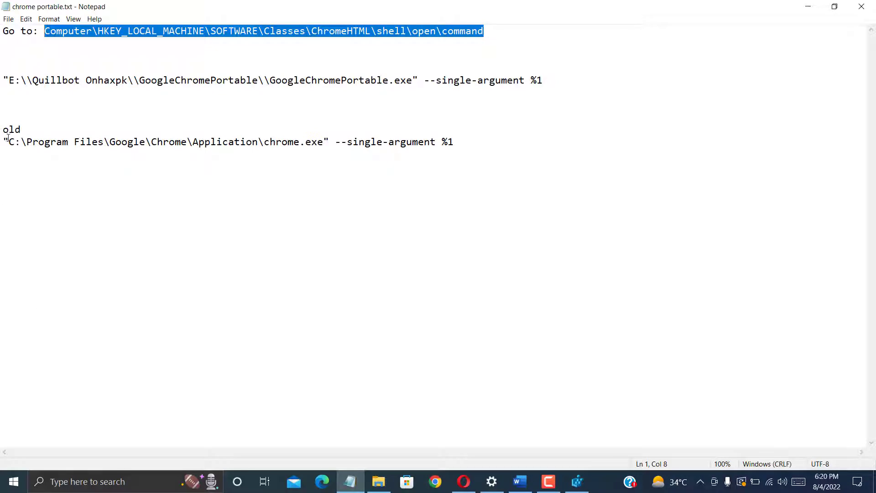
{"action": "mouse_move", "coordinate": [8, 138]}
{"action": "left_mouse_down"}
{"action": "mouse_move", "coordinate": [154, 142]}
{"action": "mouse_move", "coordinate": [14, 141]}
{"action": "left_mouse_up"}
{"action": "left_click", "coordinate": [456, 144], "text": "shift"}
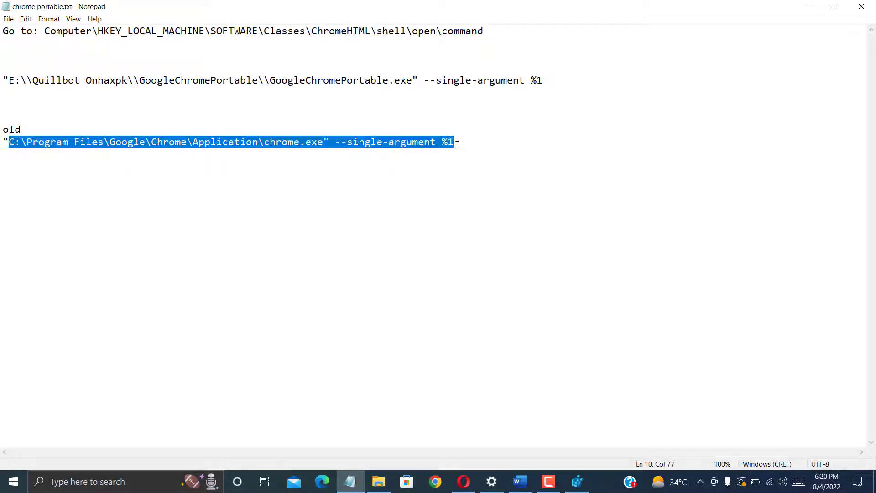
{"action": "left_click", "coordinate": [551, 79]}
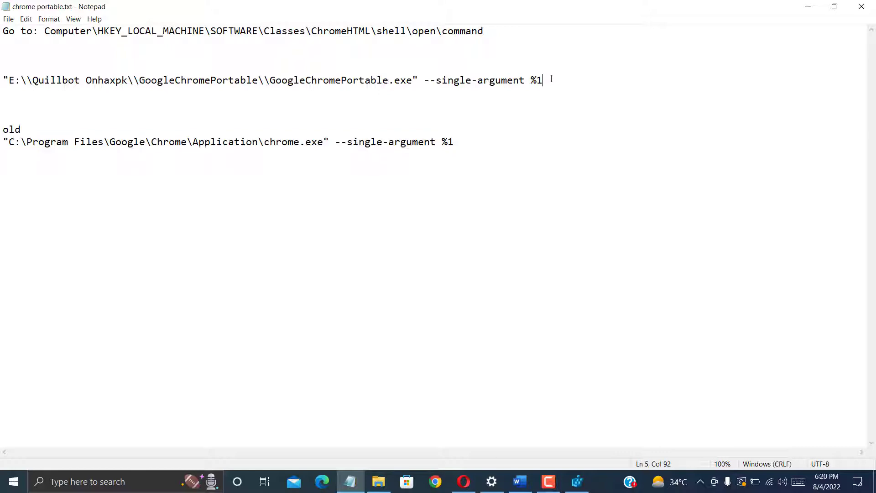
{"action": "left_click_drag", "start_coordinate": [551, 79], "coordinate": [5, 76]}
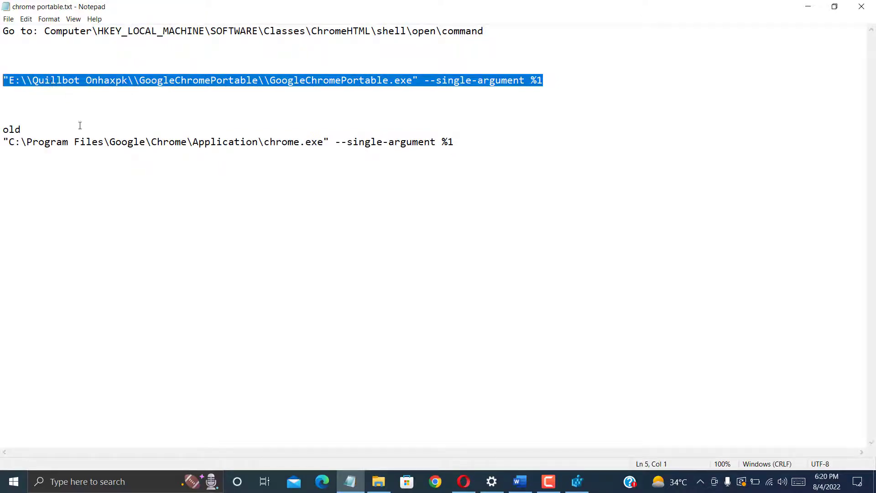
{"action": "left_click", "coordinate": [814, 7]}
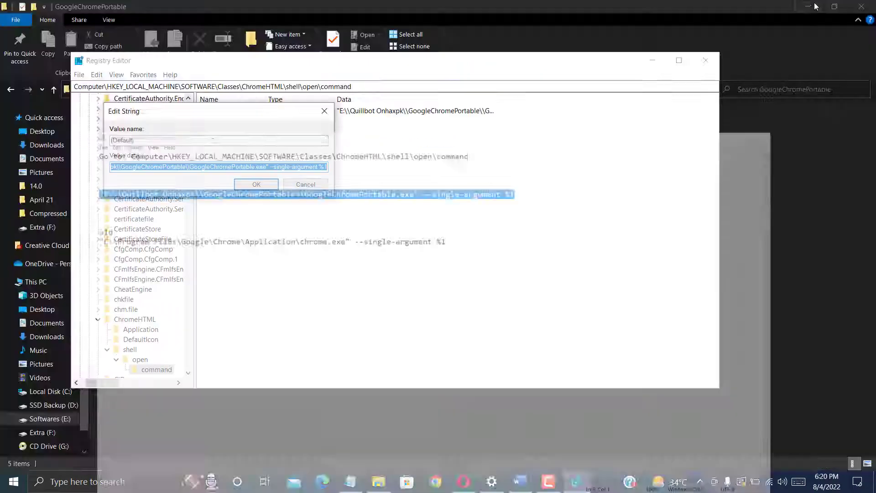
Step: Compare the GoogleChromePortable folder's full path in File Explorer with the portable command line in the notes, checking its doubled backslashes
{"action": "left_click", "coordinate": [817, 221]}
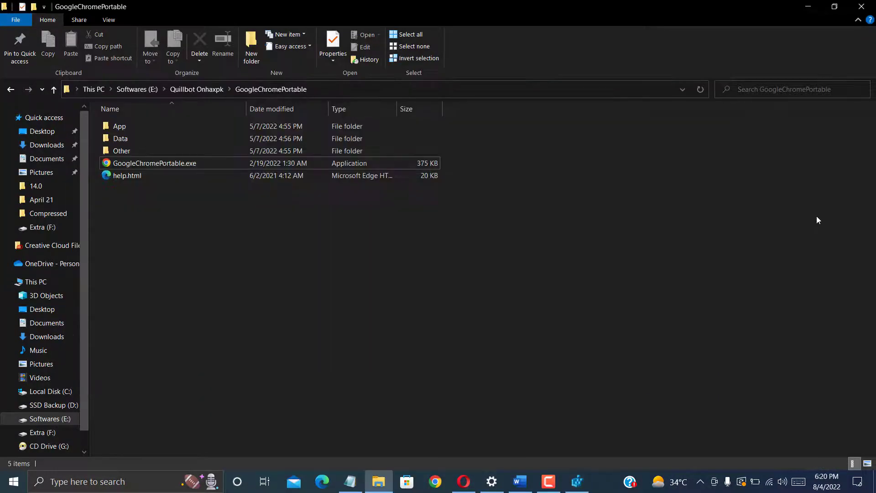
{"action": "left_click", "coordinate": [542, 86]}
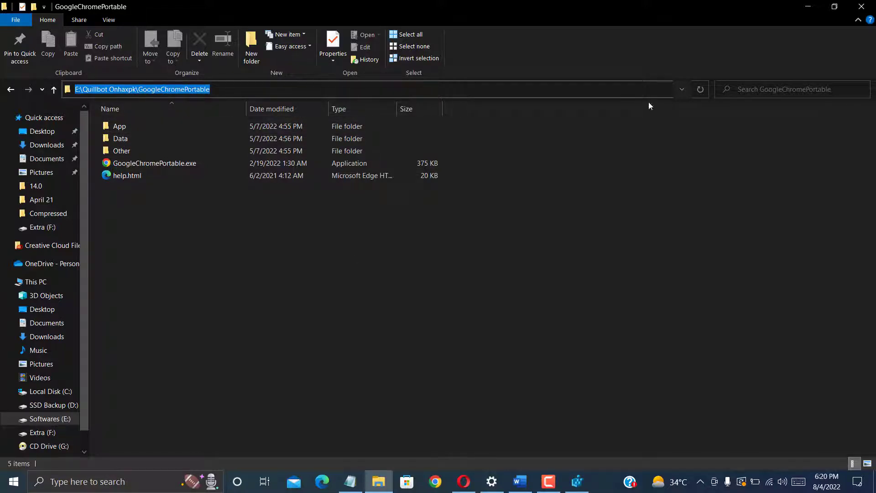
{"action": "left_click", "coordinate": [350, 481]}
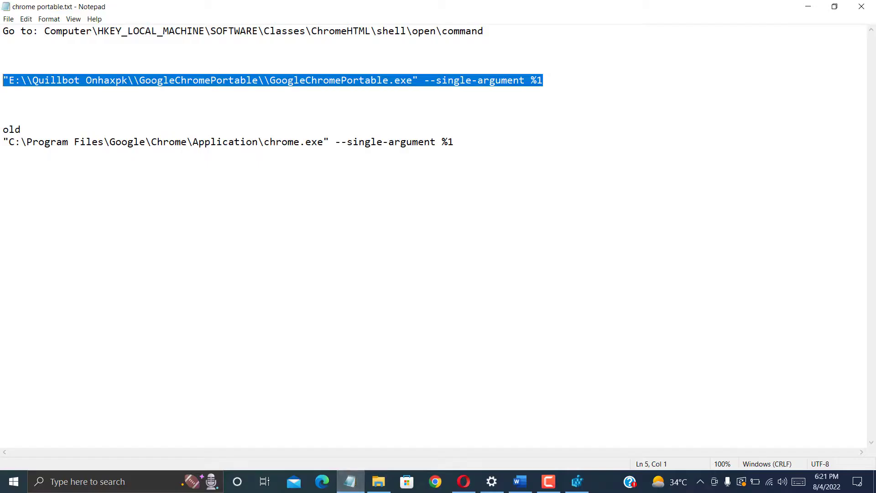
{"action": "left_click", "coordinate": [15, 300]}
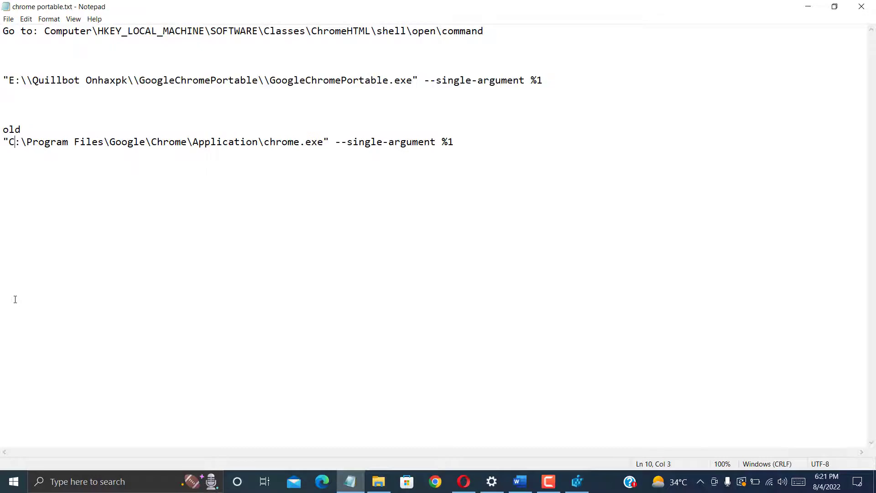
{"action": "left_click_drag", "start_coordinate": [33, 79], "coordinate": [21, 77]}
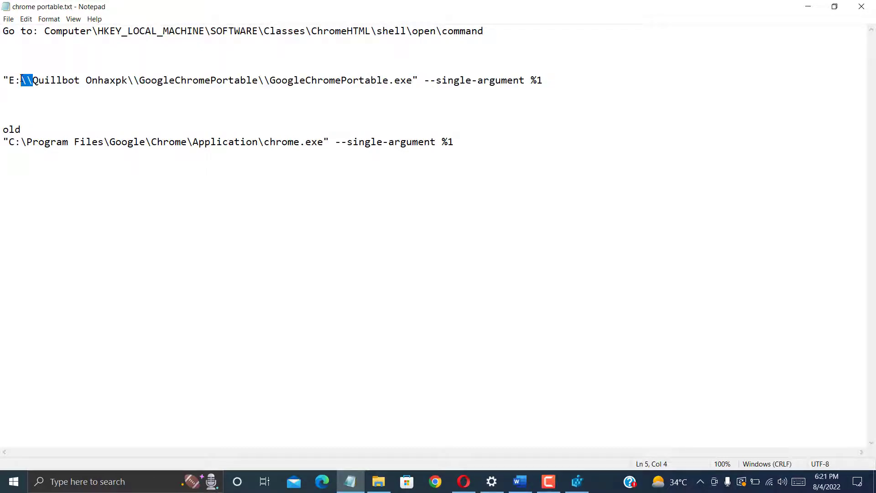
{"action": "left_click", "coordinate": [135, 81]}
{"action": "left_click_drag", "start_coordinate": [137, 82], "coordinate": [127, 81]}
{"action": "left_click_drag", "start_coordinate": [270, 81], "coordinate": [257, 81]}
Step: Confirm the command key's (Default) value in Registry Editor with the data "E:\\Quillbot Onhaxpk\\GoogleChromePortable\\GoogleChromePortable.exe" --single-argument %1
{"action": "left_click", "coordinate": [221, 94]}
{"action": "key", "text": "shift+Up"}
{"action": "key", "text": "shift+Up"}
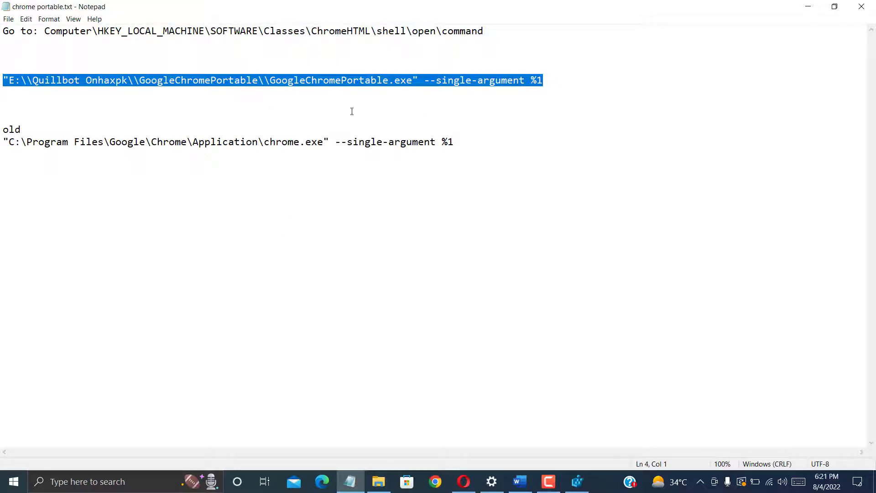
{"action": "left_click", "coordinate": [807, 6]}
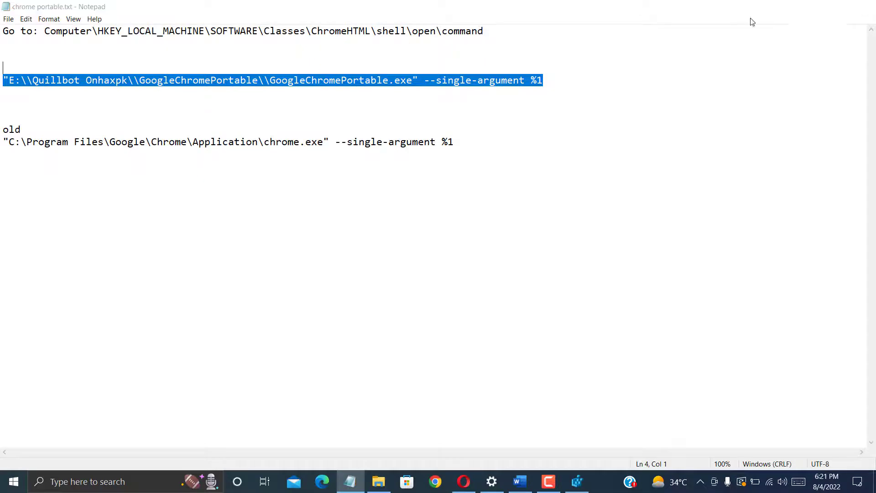
{"action": "double_click", "coordinate": [233, 113]}
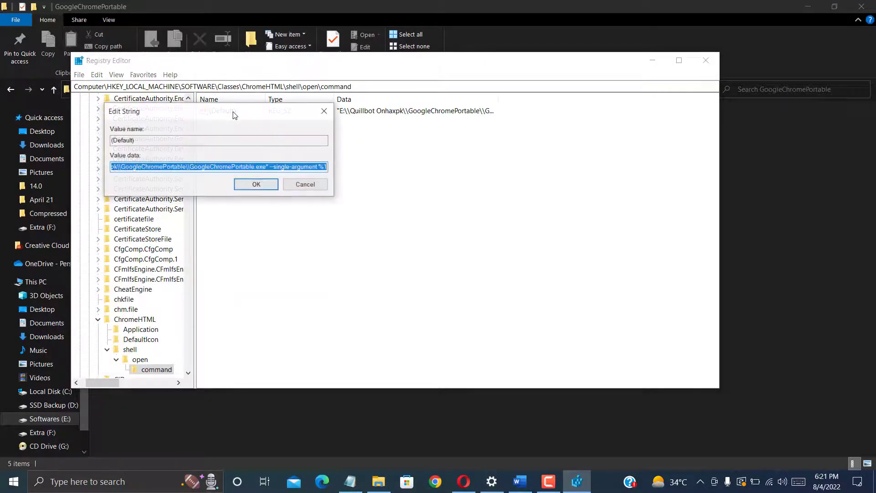
{"action": "left_click", "coordinate": [252, 186]}
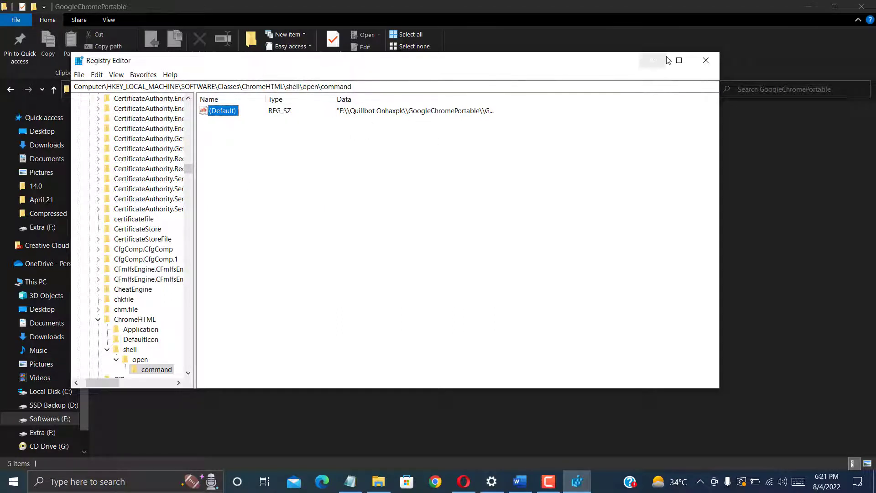
{"action": "left_click", "coordinate": [653, 60]}
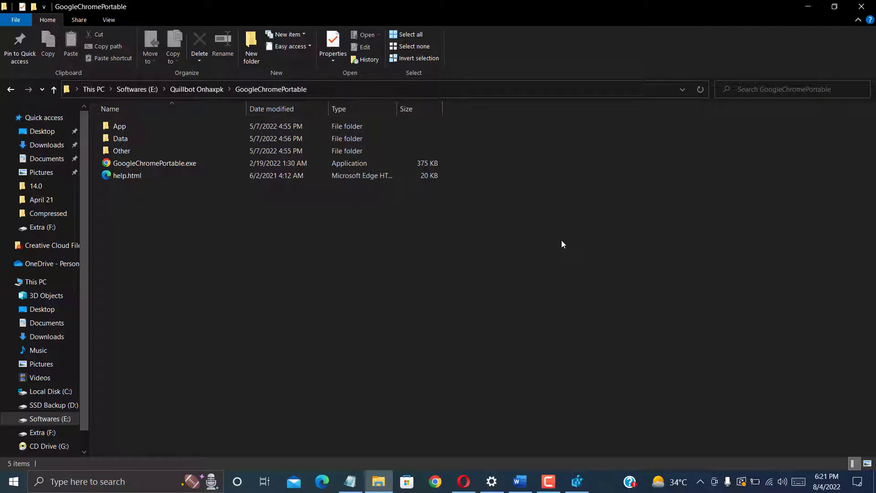
Step: Launch GoogleChromePortable.exe and request making it the default browser in its Default browser settings
{"action": "left_click", "coordinate": [359, 167]}
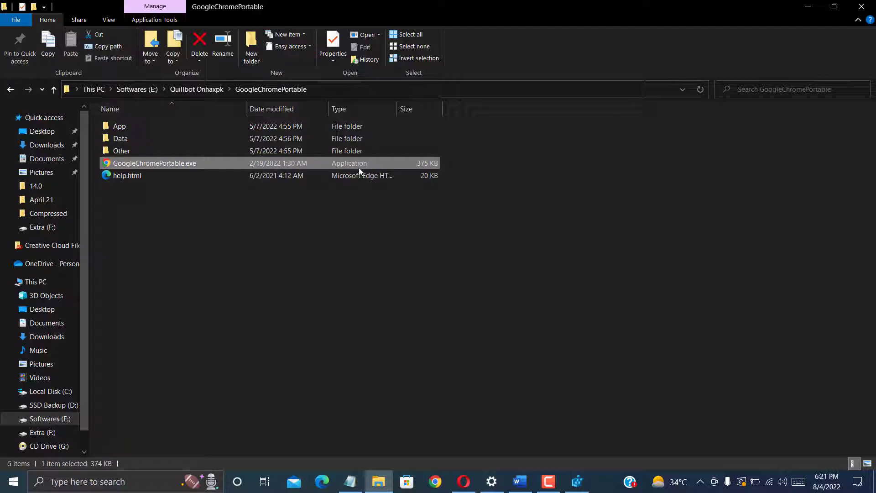
{"action": "double_click", "coordinate": [358, 168]}
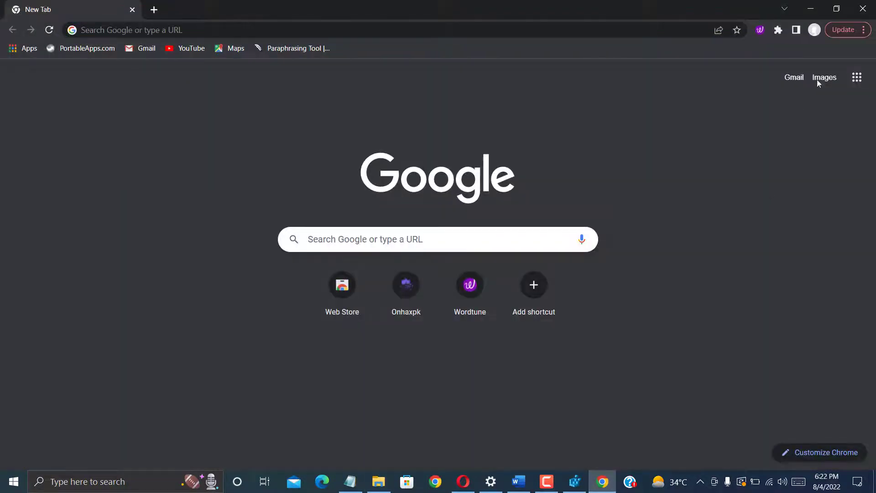
{"action": "left_click", "coordinate": [855, 31]}
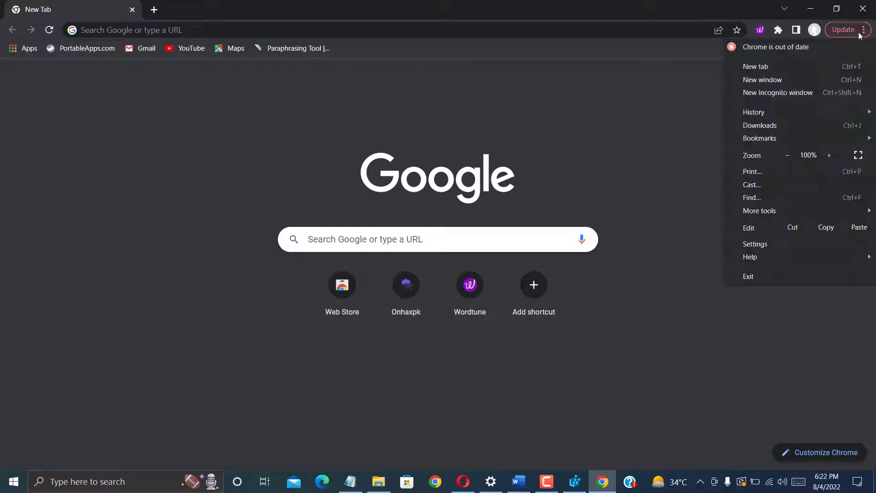
{"action": "left_click", "coordinate": [754, 244]}
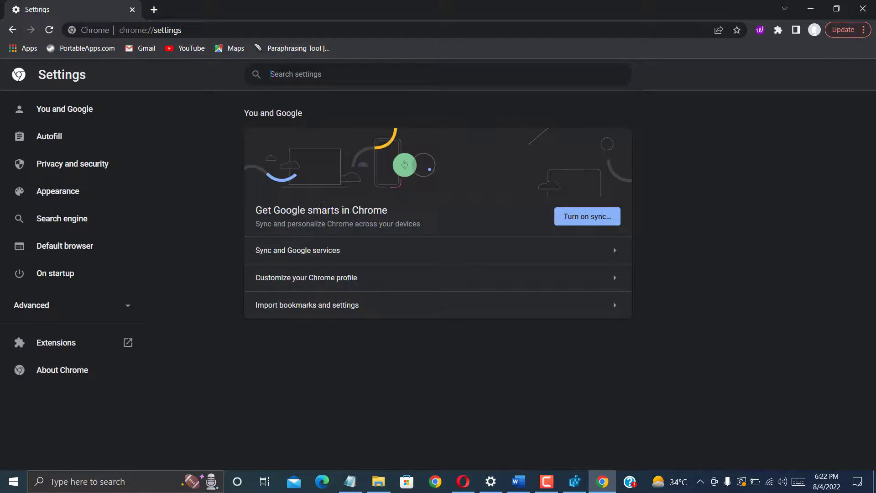
{"action": "left_click", "coordinate": [102, 251]}
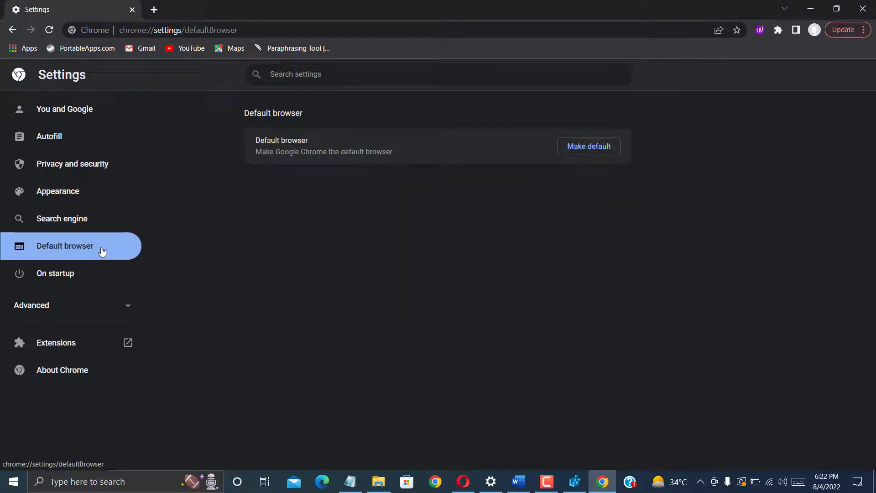
{"action": "left_click", "coordinate": [583, 152]}
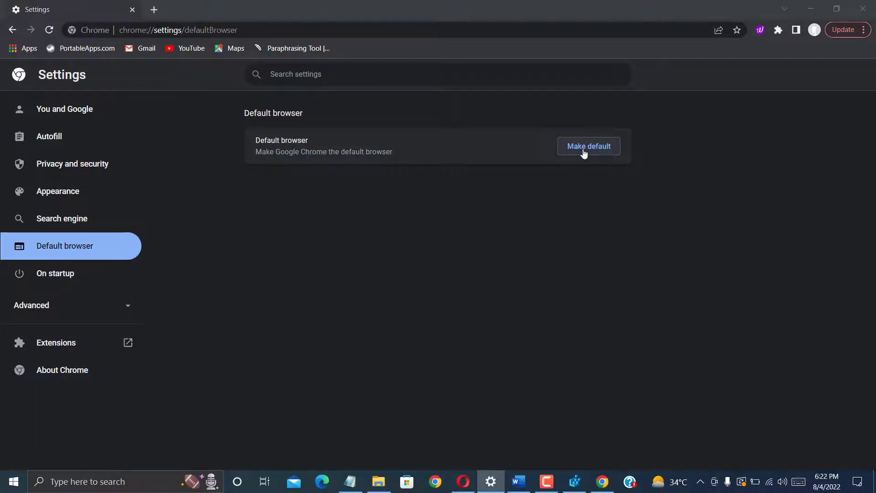
Step: Switch to Windows Settings and set the default web browser to the second Google Chrome entry in Default apps
{"action": "left_click", "coordinate": [491, 481]}
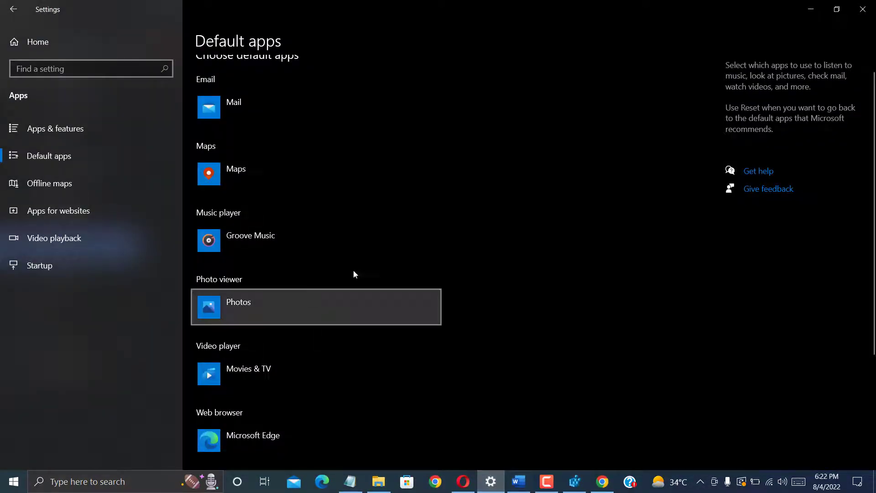
{"action": "left_click", "coordinate": [299, 447]}
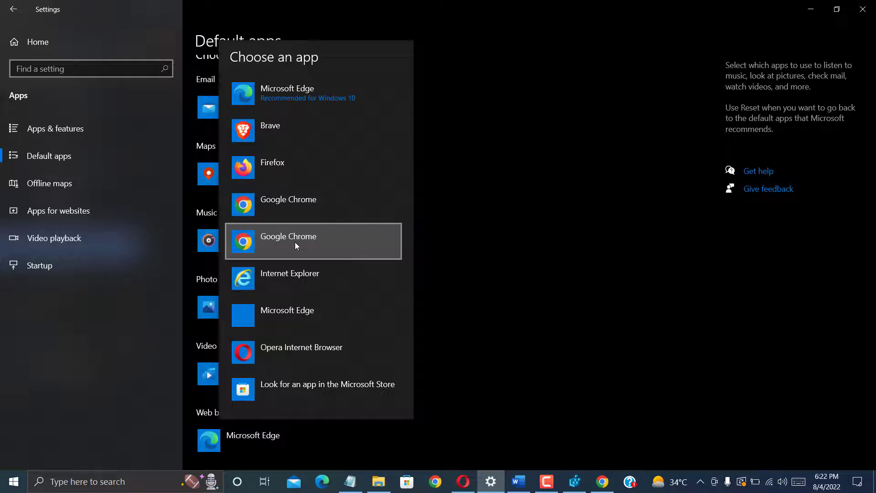
{"action": "left_click", "coordinate": [308, 242]}
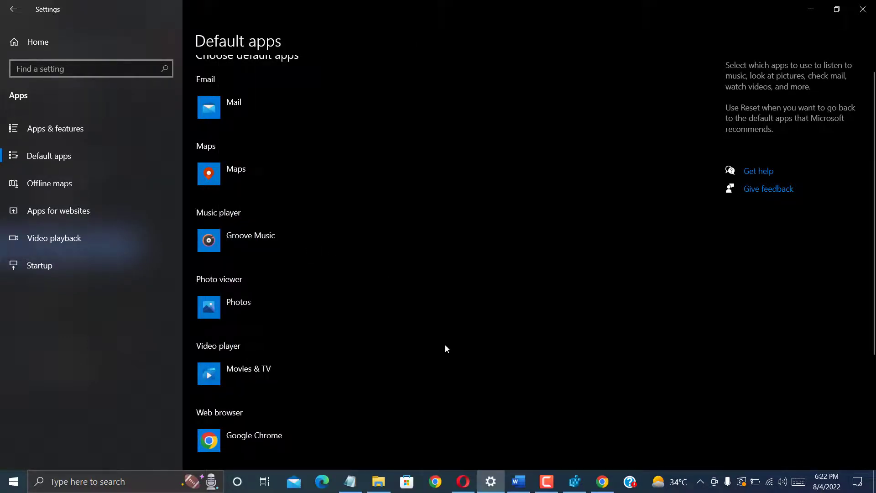
Step: Switch to Word and start the Grammarly add-in login to test which browser opens, closing the sign-in window after checking it
{"action": "left_click", "coordinate": [520, 487]}
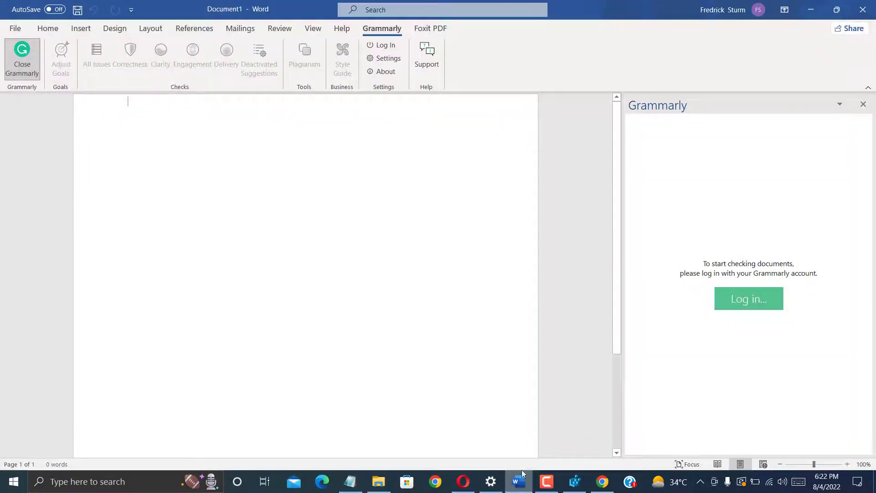
{"action": "left_click", "coordinate": [751, 302]}
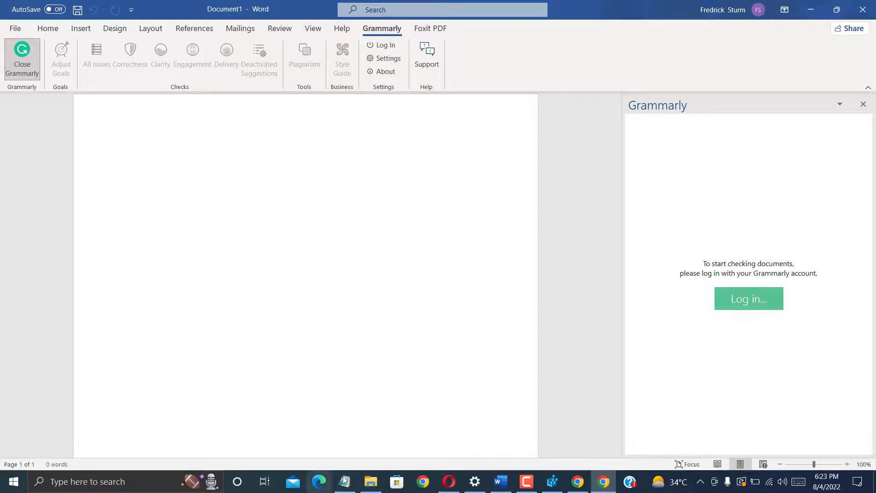
{"action": "mouse_move", "coordinate": [604, 486]}
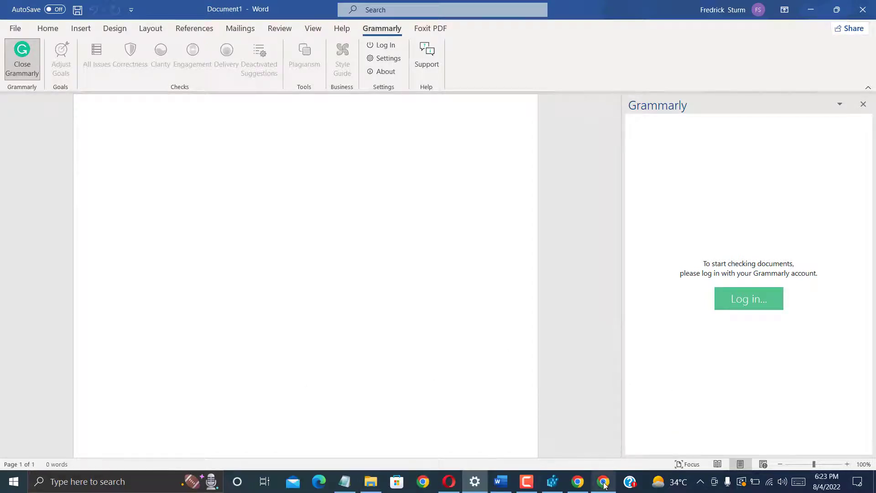
{"action": "left_click", "coordinate": [604, 485]}
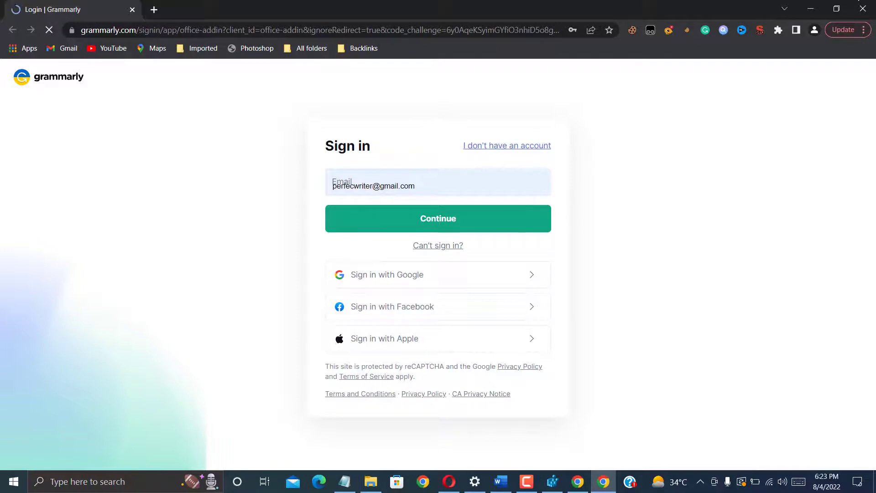
{"action": "left_click", "coordinate": [870, 8]}
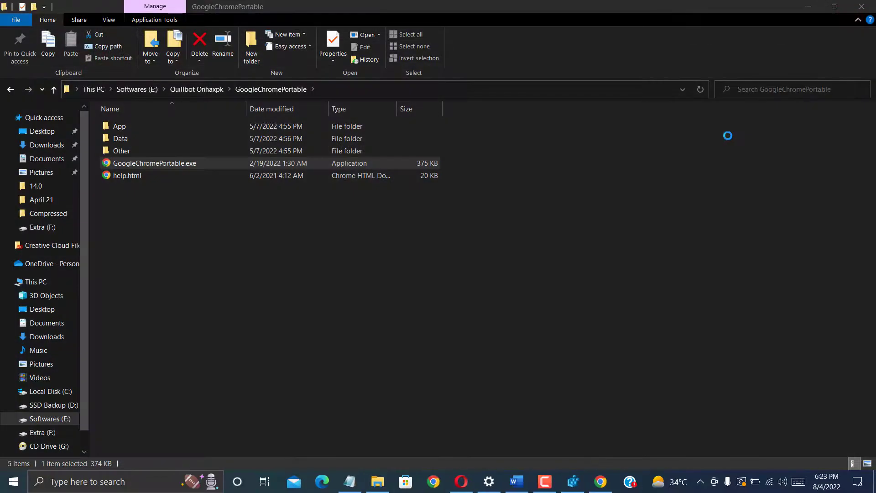
Step: Return to Windows Settings and set the default web browser to the first Google Chrome entry in Default apps
{"action": "left_click", "coordinate": [489, 481]}
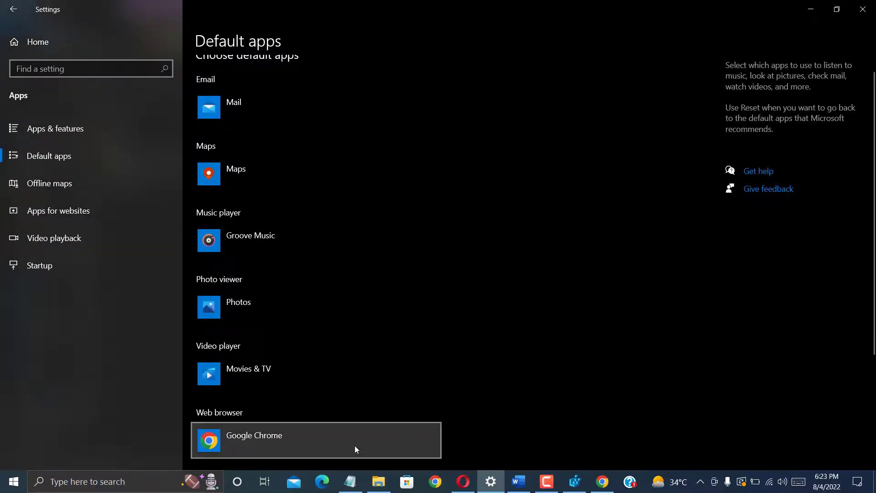
{"action": "left_click", "coordinate": [354, 444]}
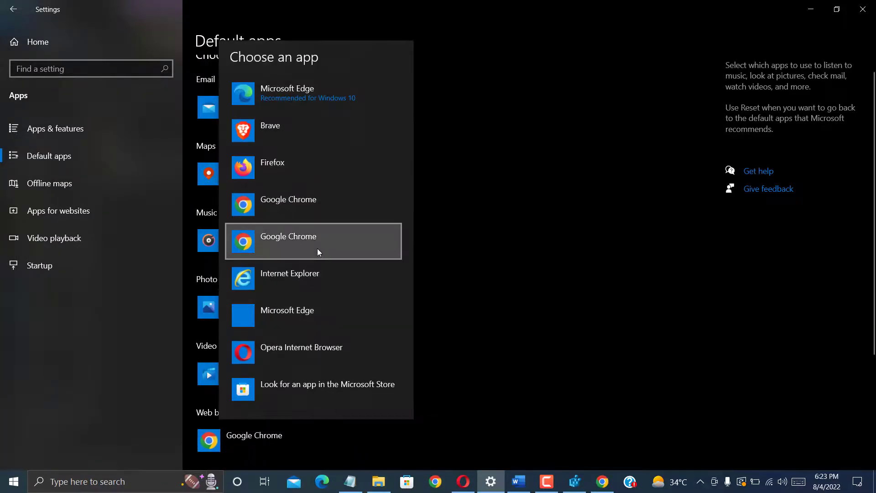
{"action": "left_click", "coordinate": [308, 193]}
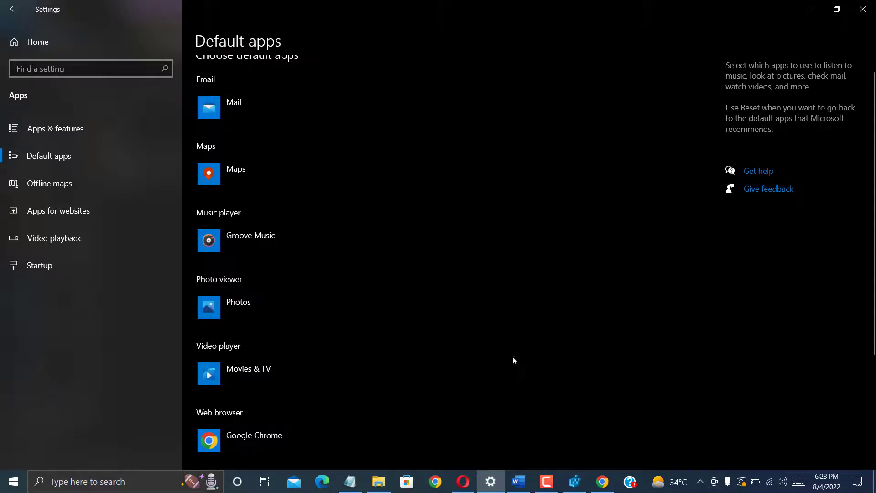
Step: Switch back to Word to repeat the Grammarly login test and bring the portable Chrome window forward
{"action": "left_click", "coordinate": [518, 484]}
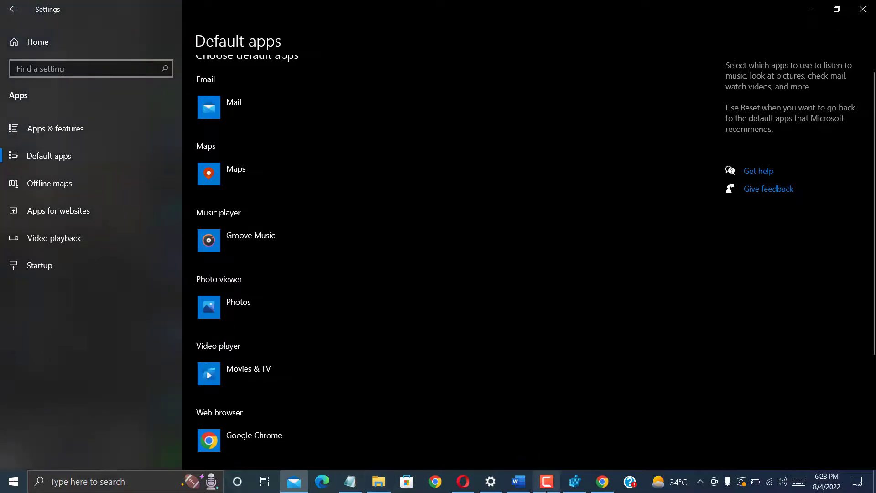
{"action": "left_click", "coordinate": [524, 489]}
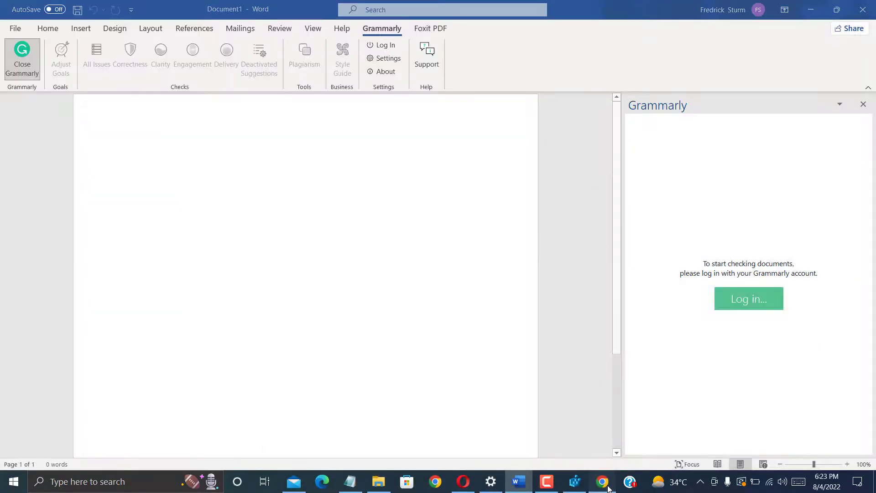
{"action": "left_click", "coordinate": [608, 488]}
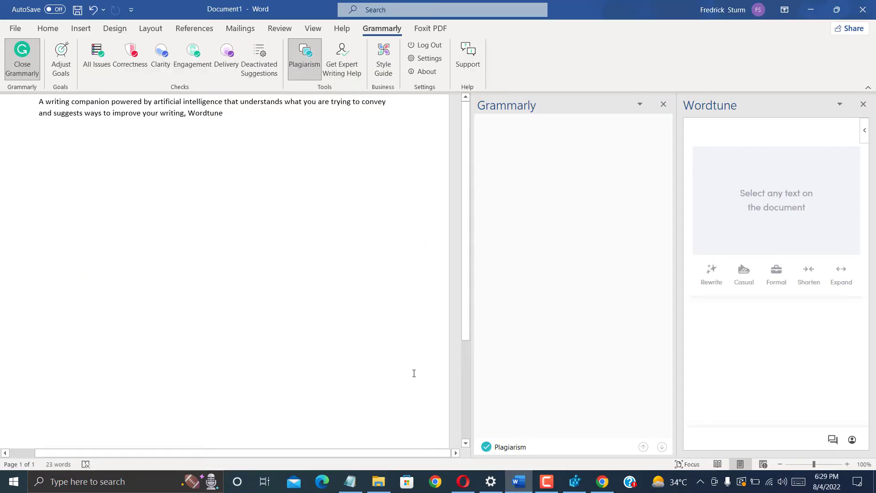
Step: Review the browsers offered for the default web browser in the Default apps settings and dismiss the list without choosing one
{"action": "left_click", "coordinate": [489, 483]}
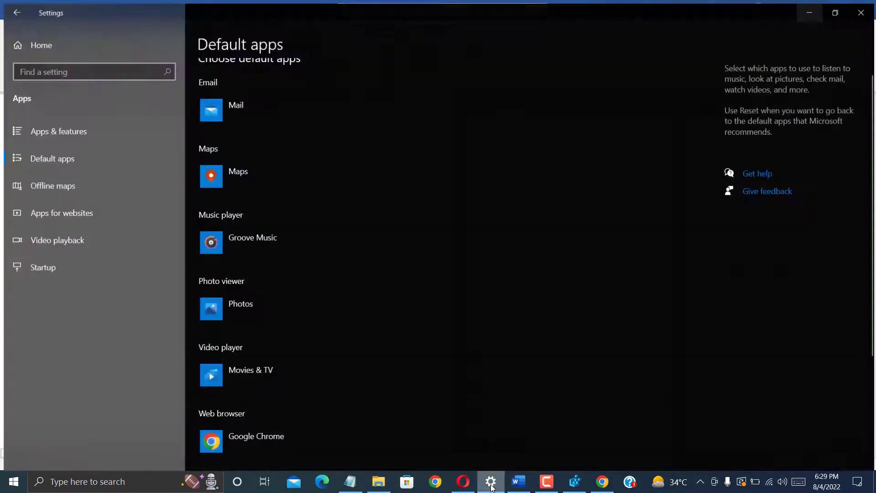
{"action": "left_click", "coordinate": [327, 438]}
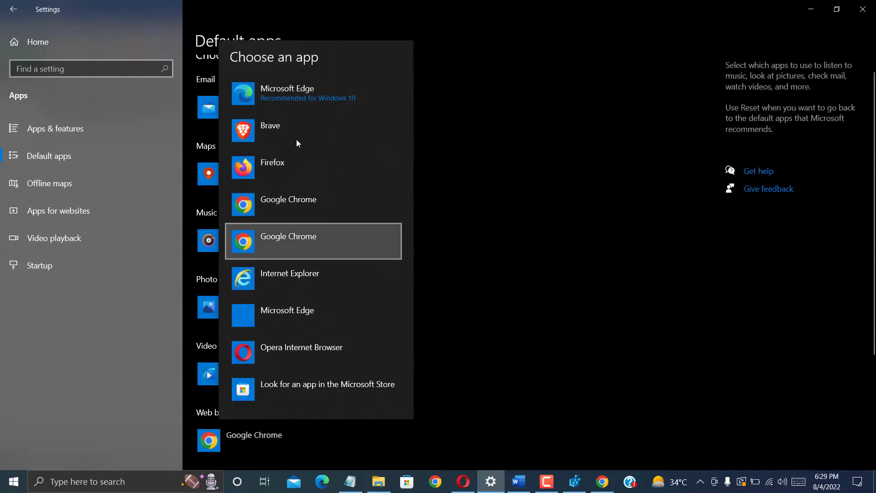
{"action": "left_click", "coordinate": [532, 303]}
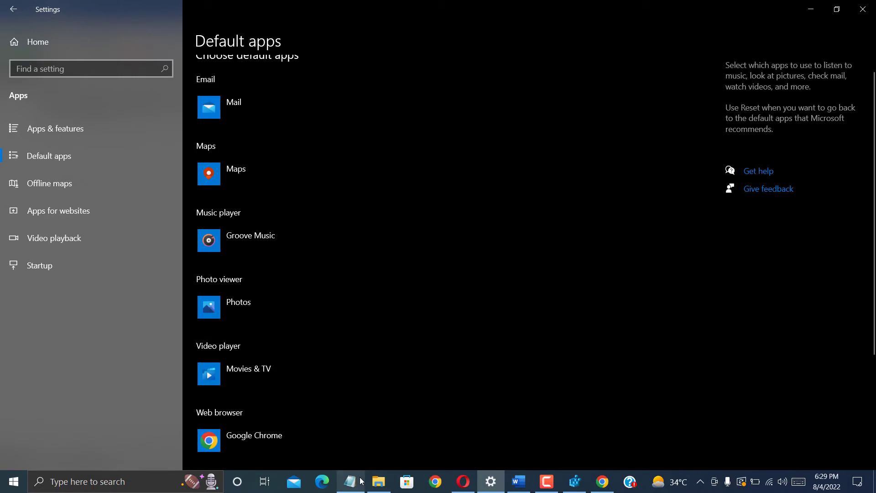
Step: Browse the articles on the onhaxpk.net home page in the portable Chrome window
{"action": "left_click_drag", "start_coordinate": [872, 112], "coordinate": [875, 281]}
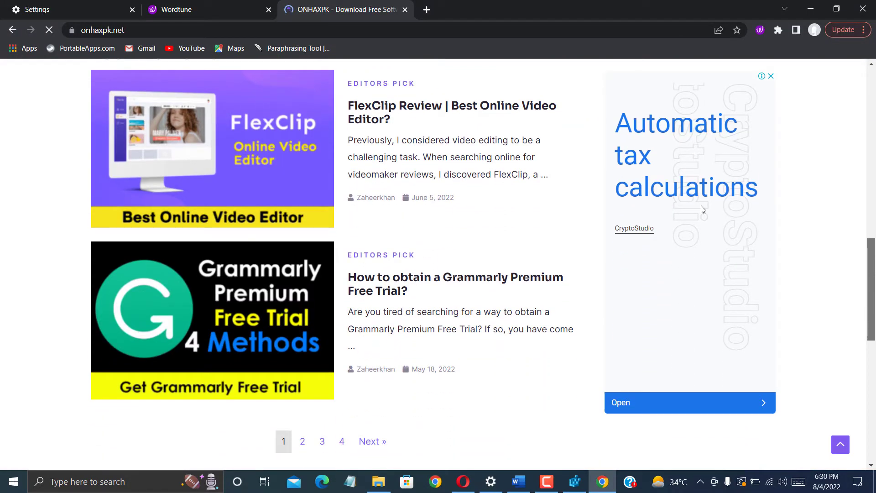